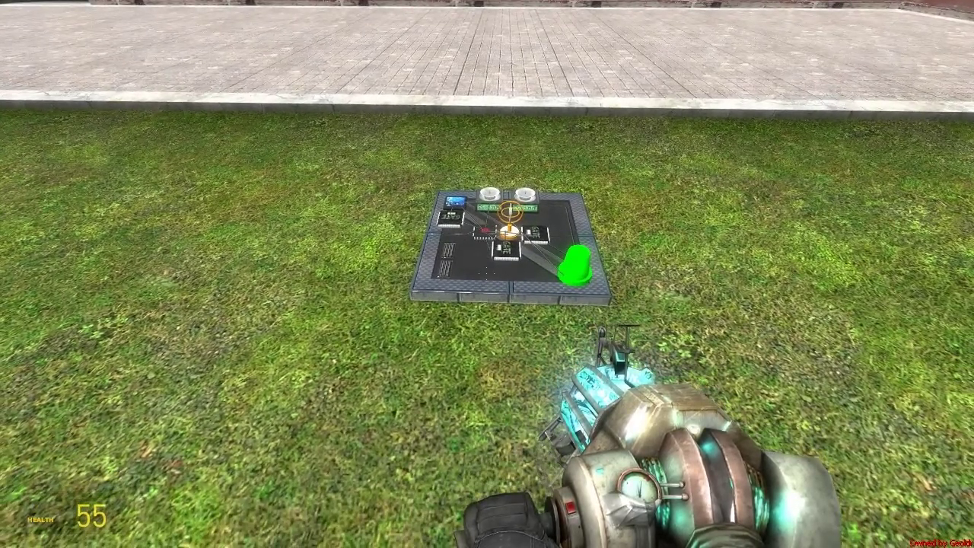
Carry the wire board toward the walkway and fly across the field to the floating platform.
drag(487, 274, 487, 274)
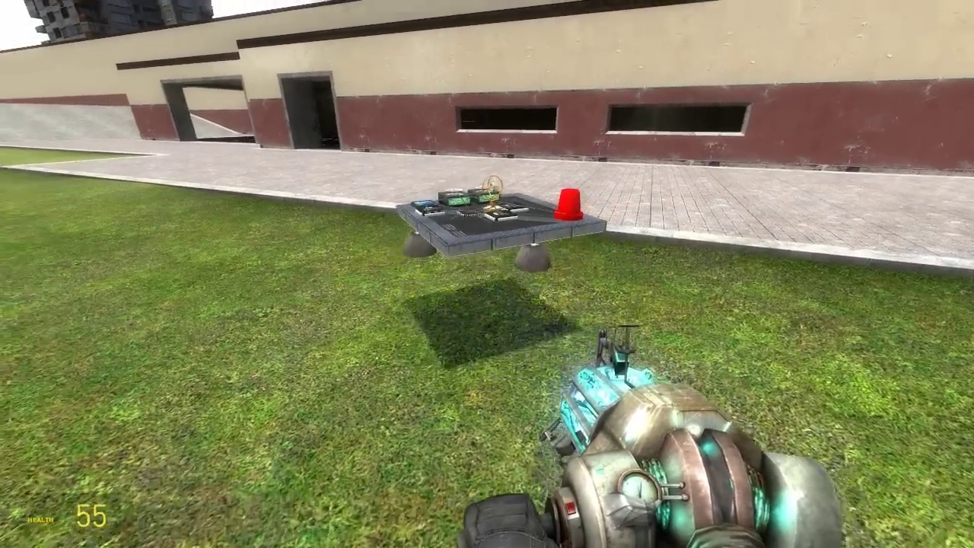
key(w)
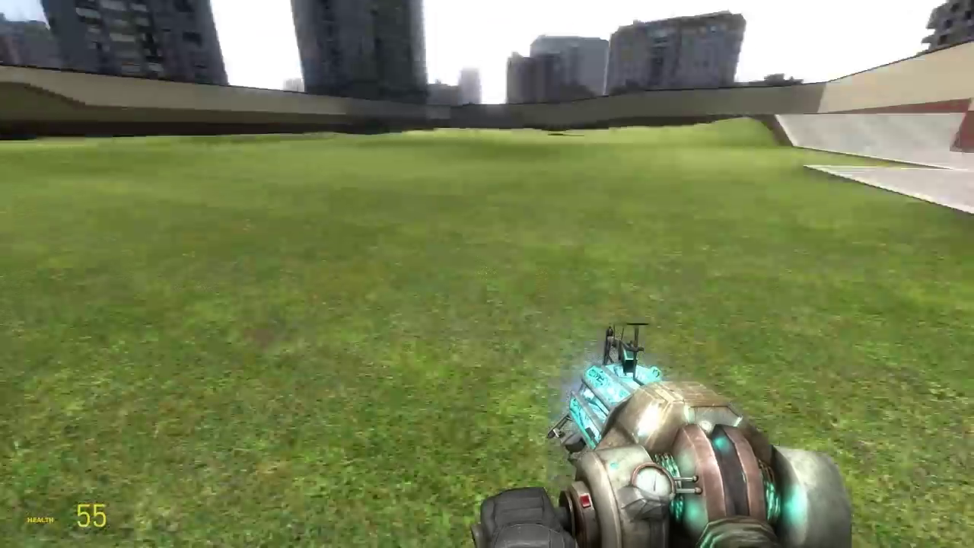
key(w)
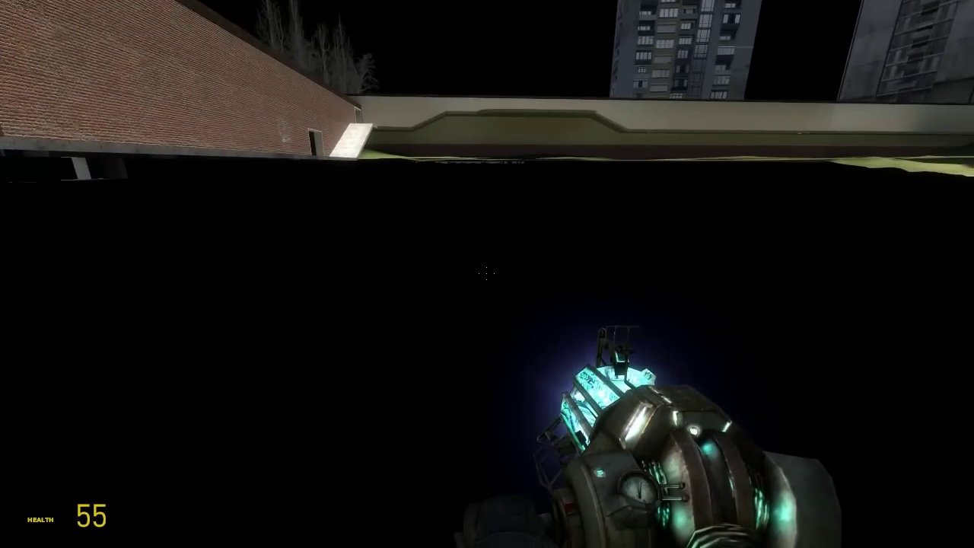
key(w)
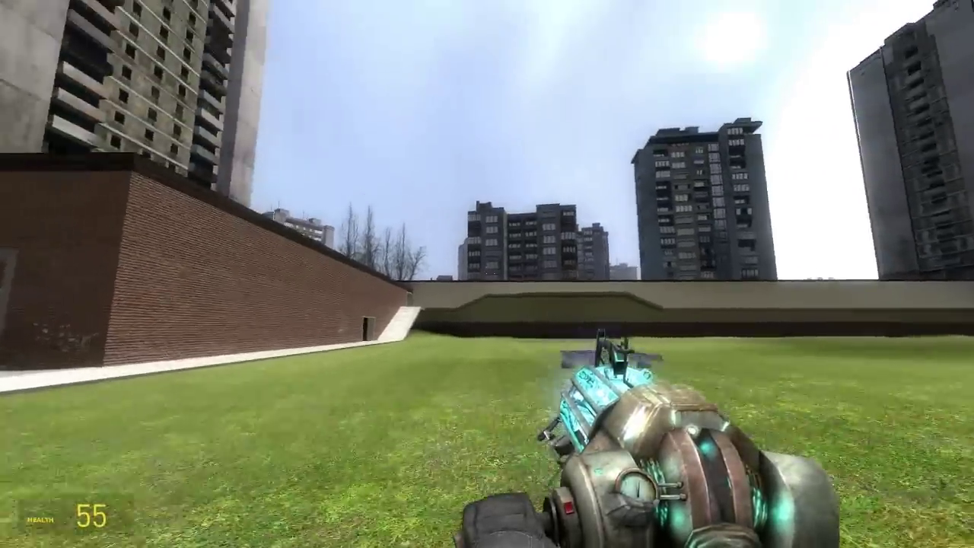
key(w)
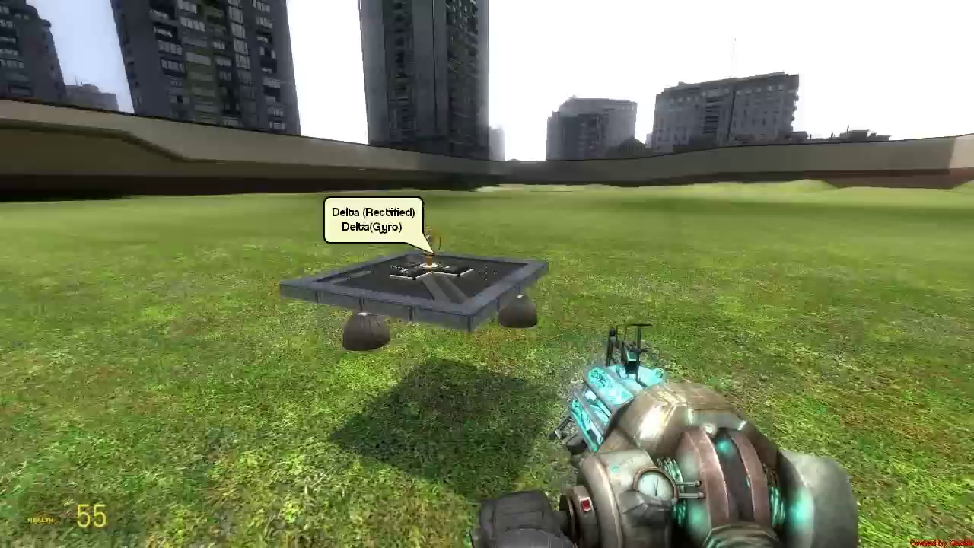
Grab the platform, lower it onto the grass, then lift it up in front of you.
click(487, 274)
drag(487, 274, 487, 273)
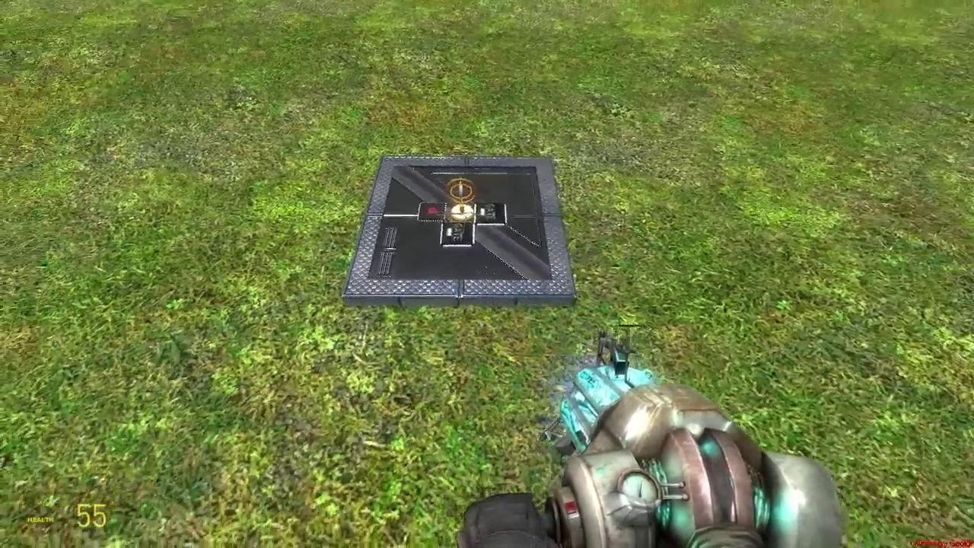
drag(487, 274, 487, 274)
Freeze the held platform in mid-air with the Physics Gun.
key(r)
right_click(487, 274)
right_click(487, 274)
Select the Wire GPS tool under Wire - Detection.
key(q)
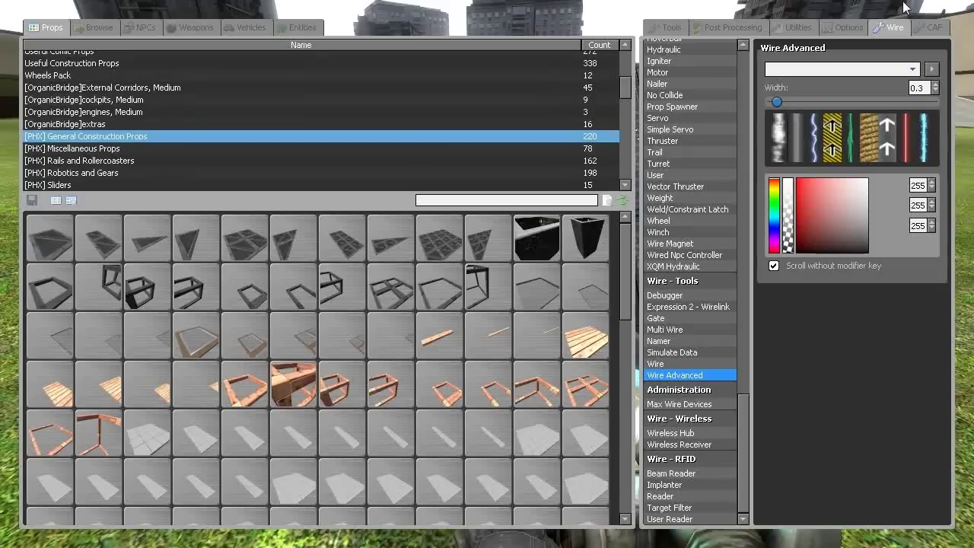
drag(745, 454, 745, 93)
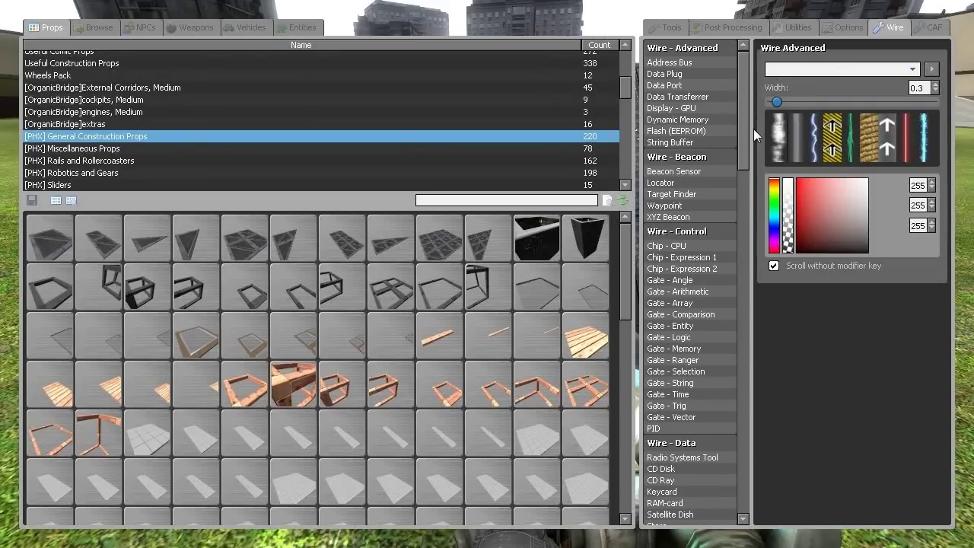
scroll(748, 153, down, 3)
click(656, 499)
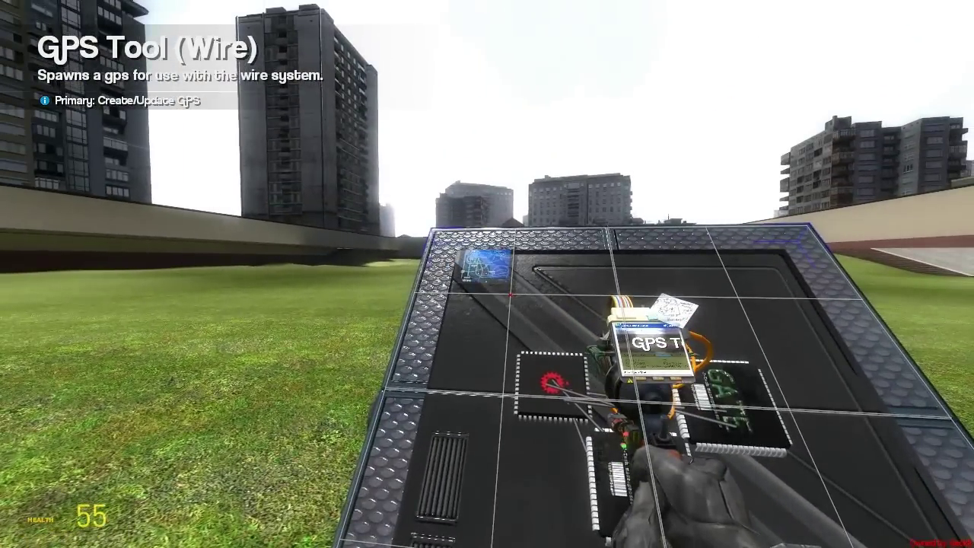
Place a Numpad Input bound to the Enter key on the board.
key(q)
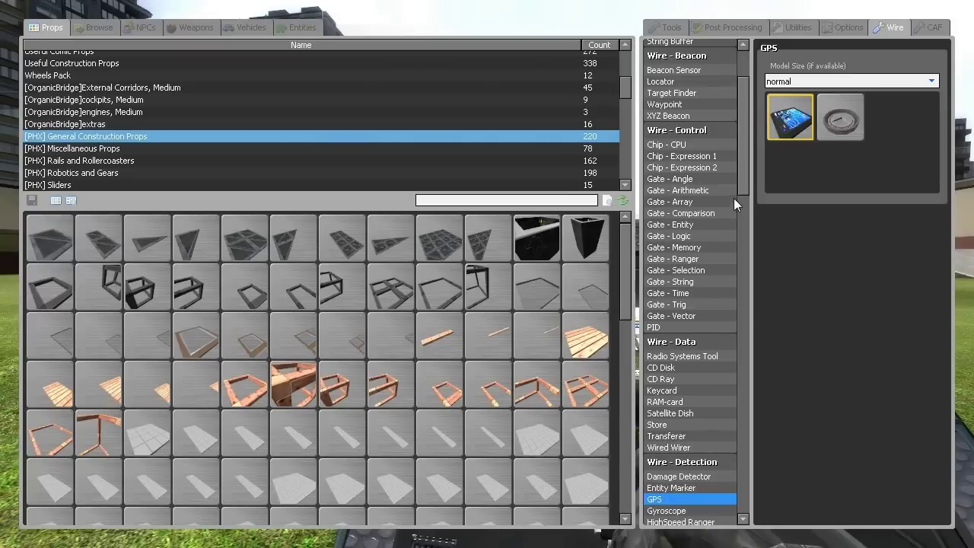
drag(742, 195, 741, 341)
click(673, 312)
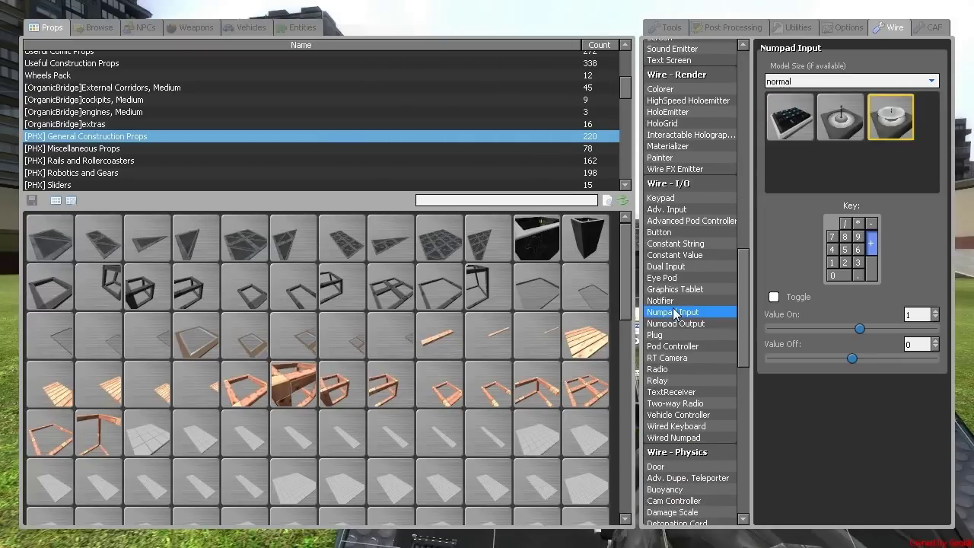
click(867, 273)
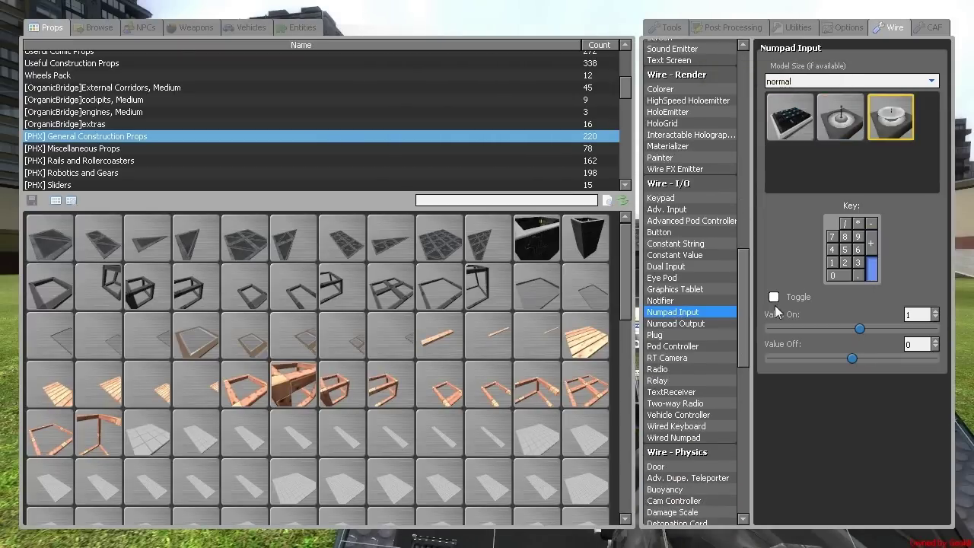
key(q)
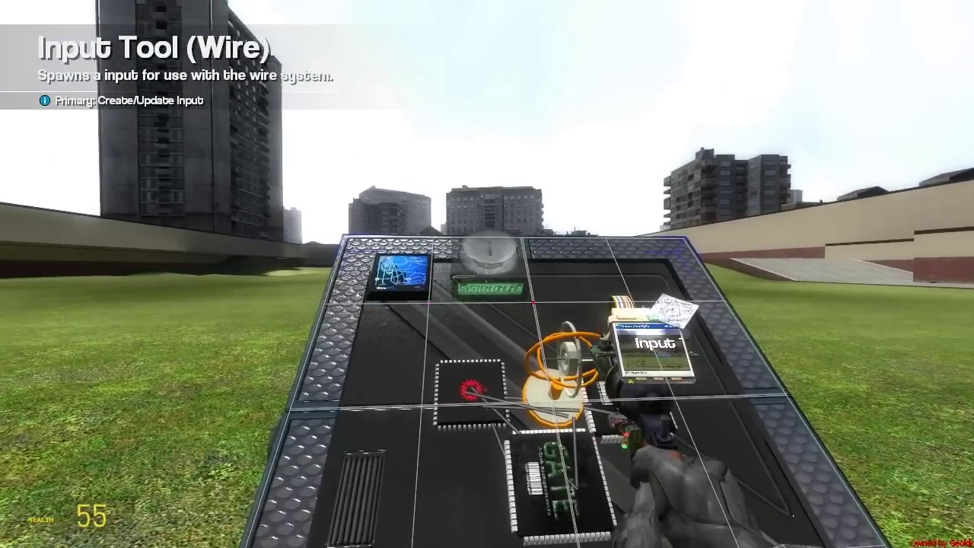
click(487, 273)
Turn off toggle mode for the Numpad Input tool.
key(q)
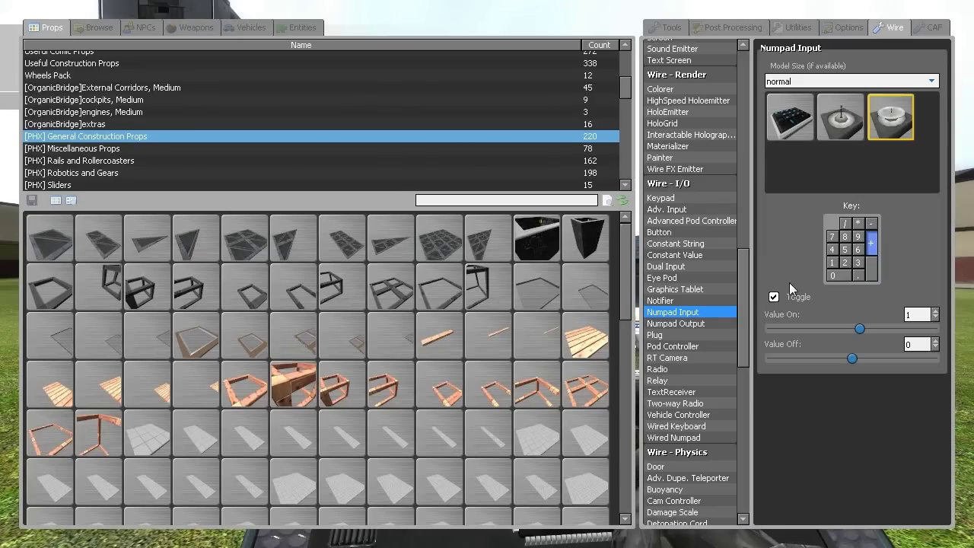
click(773, 296)
key(q)
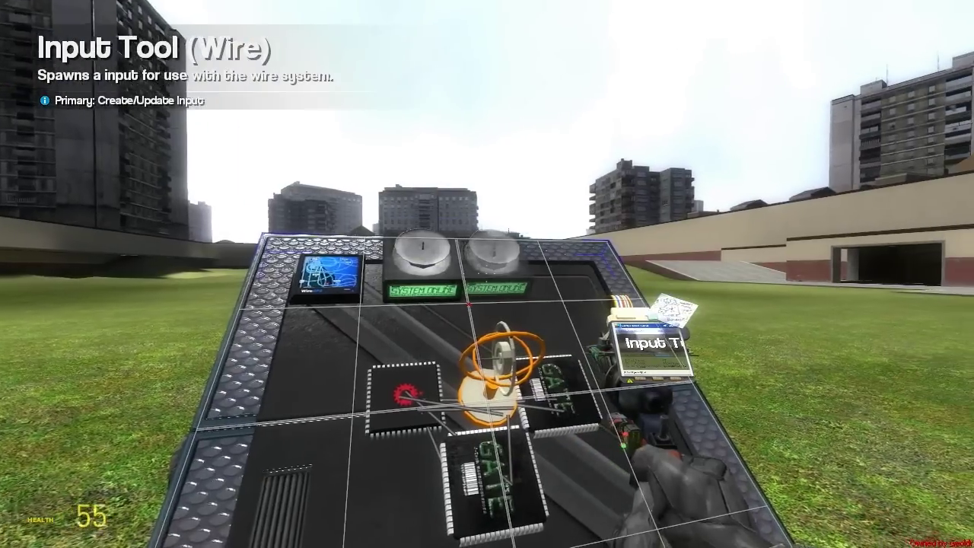
key(q)
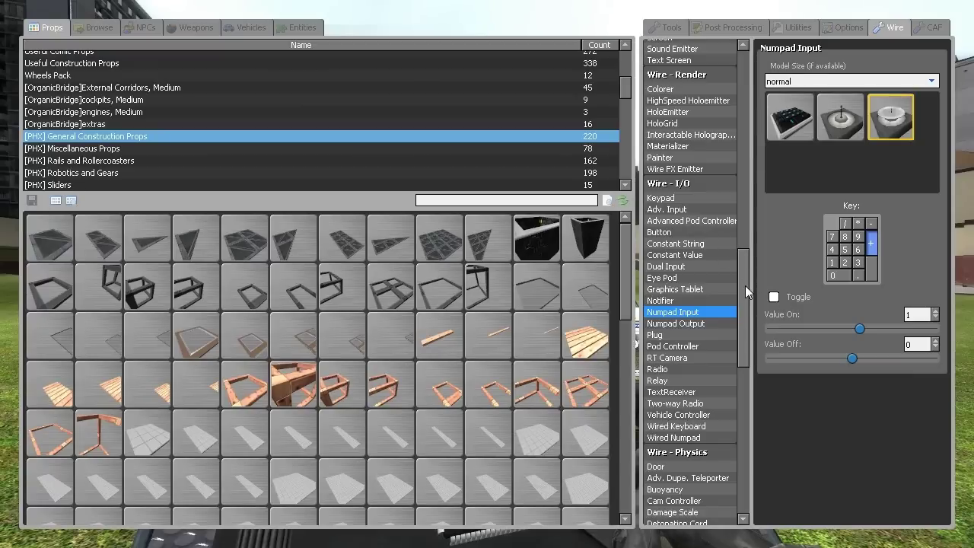
Pick the delta Arithmetic gate and convert the upper-left gate into a Delta(A) gate.
drag(745, 285, 748, 140)
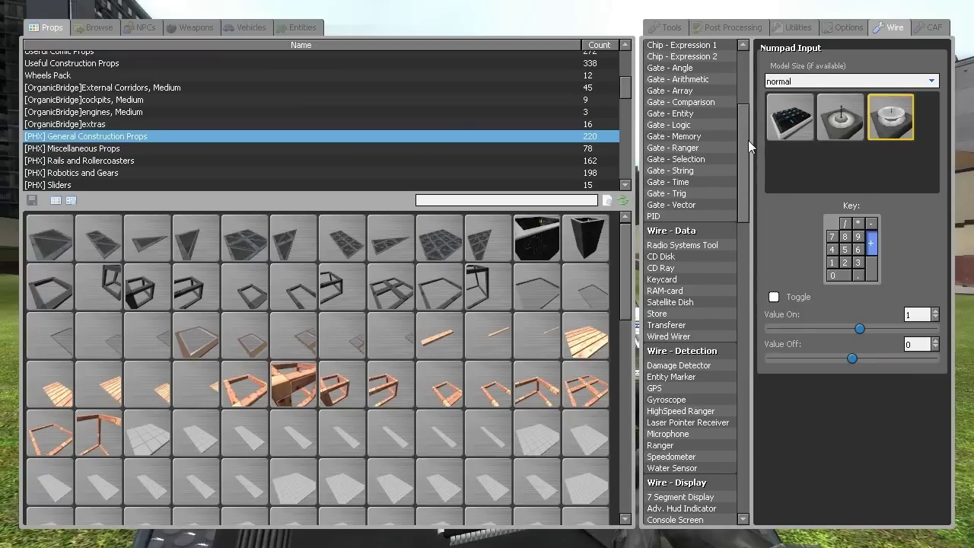
scroll(674, 278, up, 5)
click(691, 270)
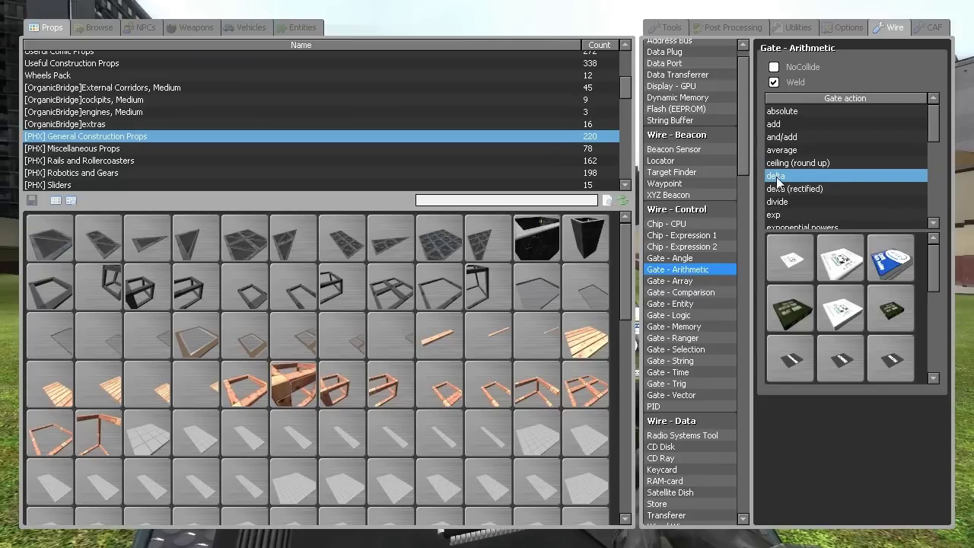
key(q)
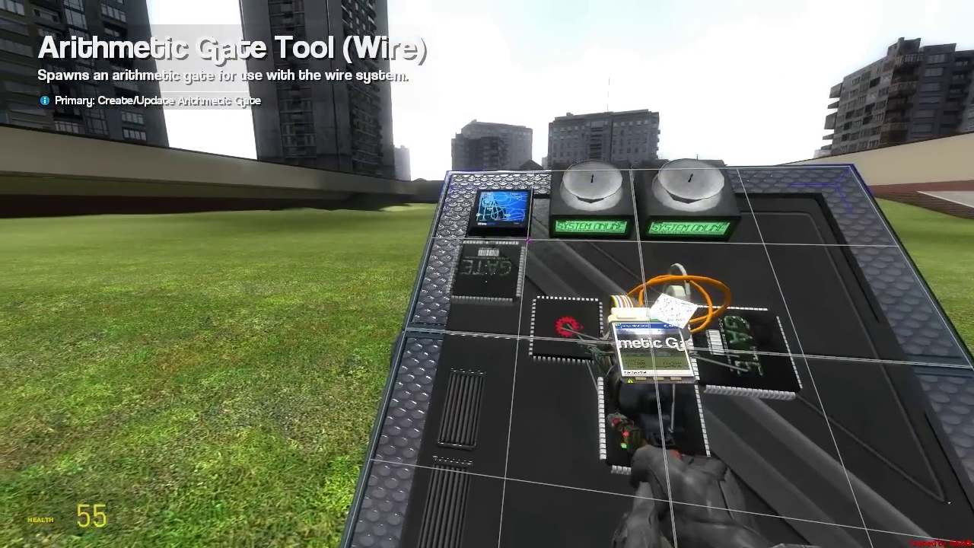
click(487, 274)
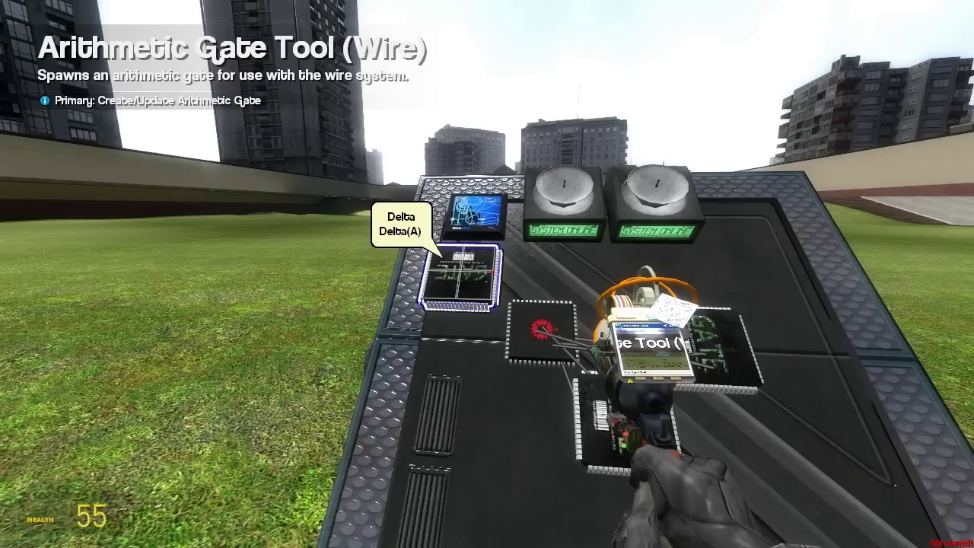
Select the Wire Indicator tool under Wire - Display.
key(q)
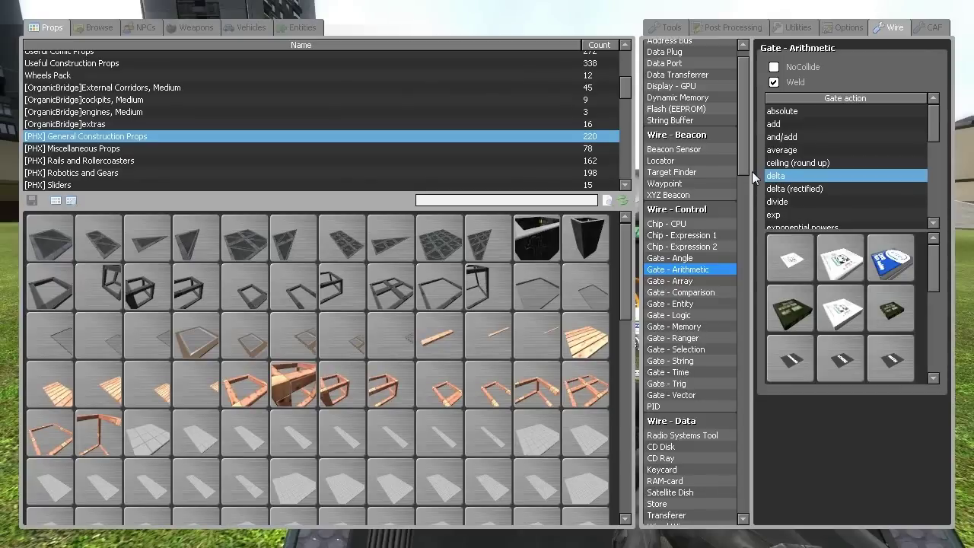
key(q)
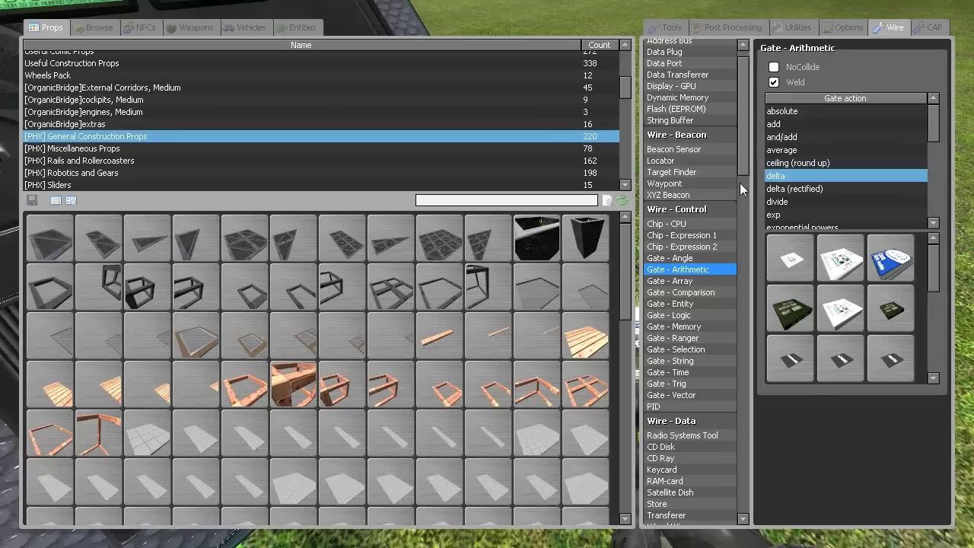
drag(743, 158, 741, 282)
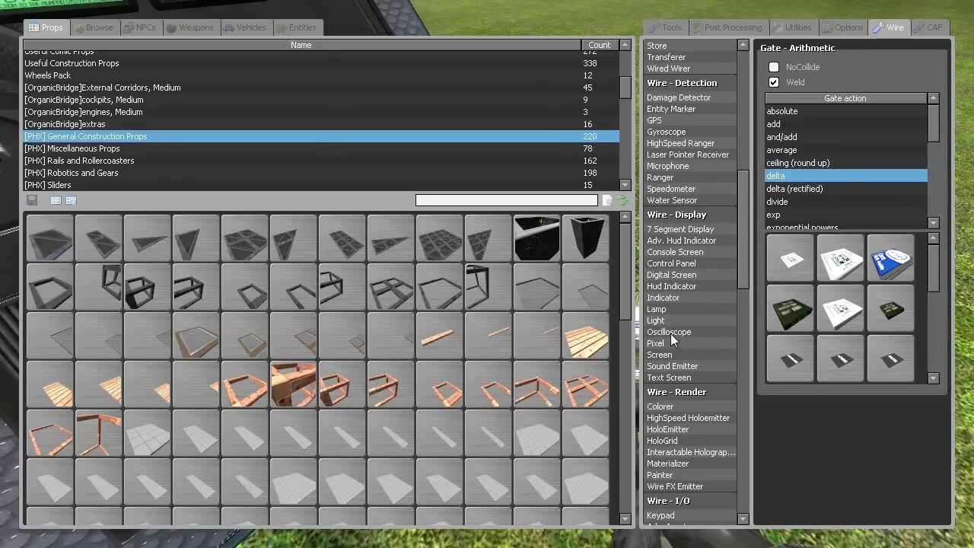
click(664, 298)
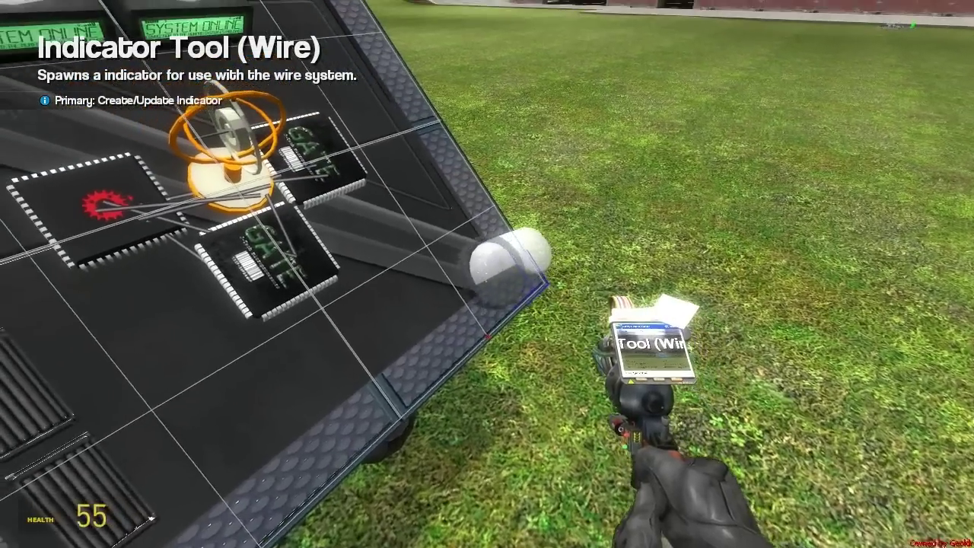
Select the Chip - Expression 2 tool under Wire - Control.
key(q)
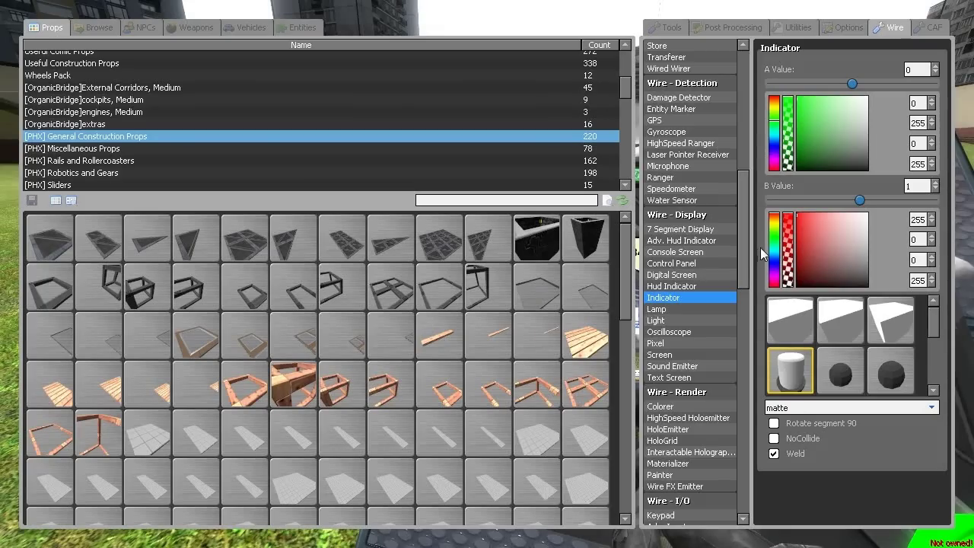
drag(743, 244, 732, 157)
click(713, 271)
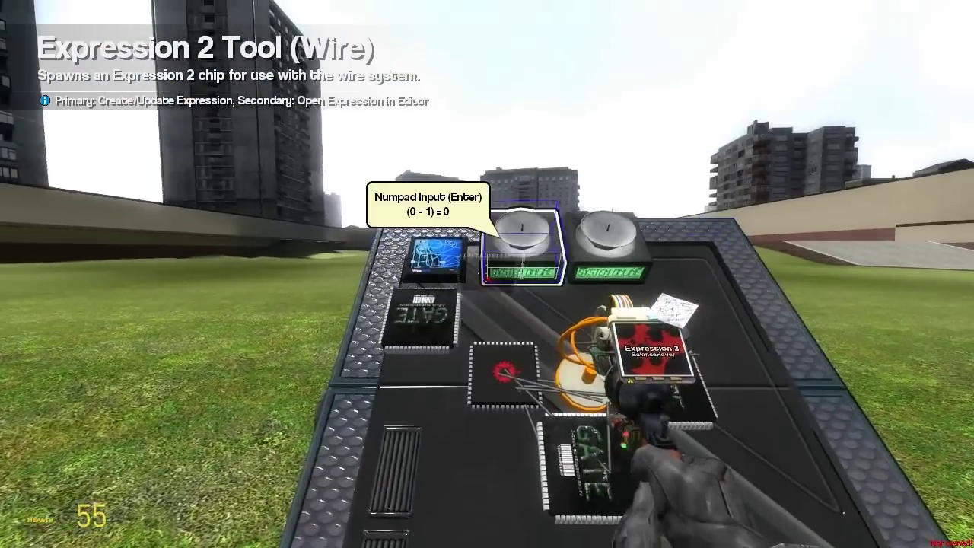
Choose the Wire Thruster tool (force multiplier 20, maximum 10000) and check the thrusters underneath.
key(q)
drag(737, 140, 738, 440)
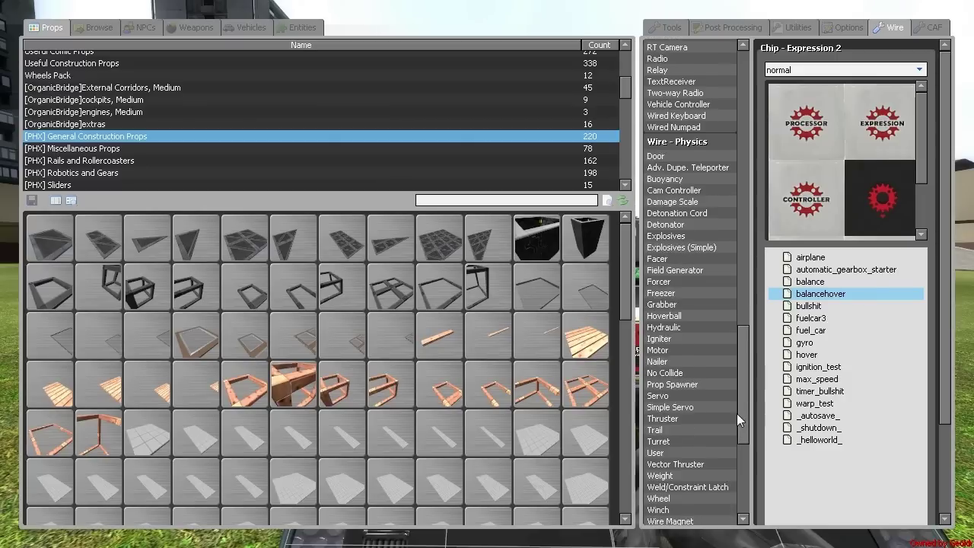
click(664, 418)
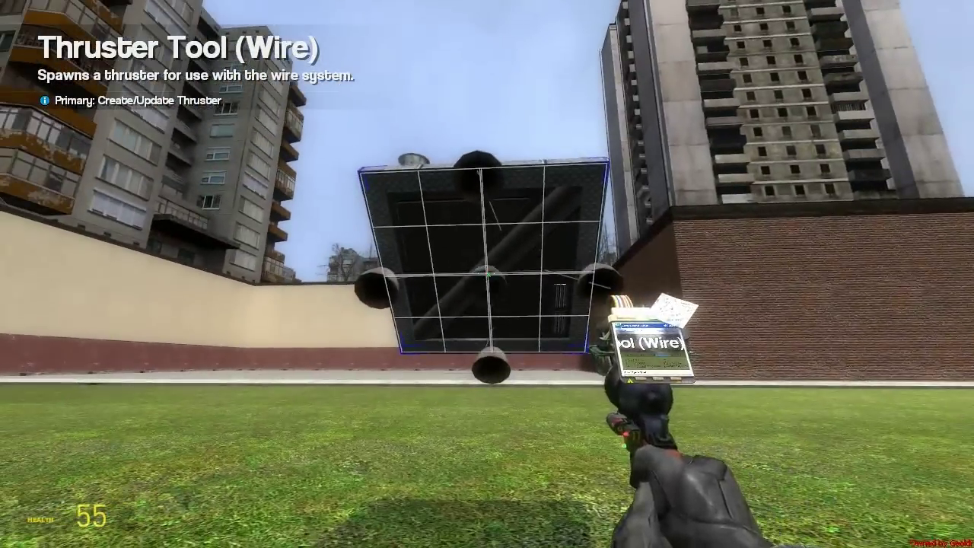
Switch to the Wire Advanced tool under Wire - Tools.
key(q)
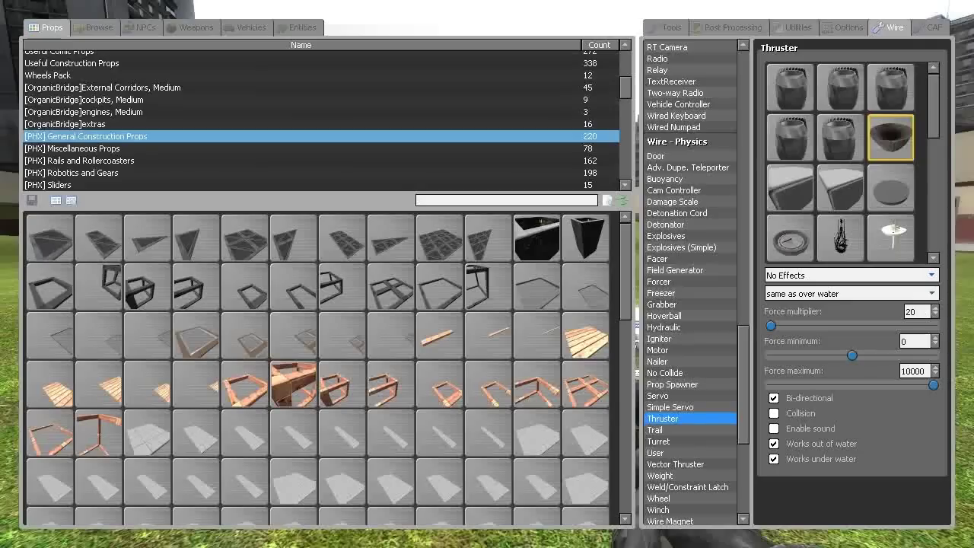
drag(739, 383, 736, 460)
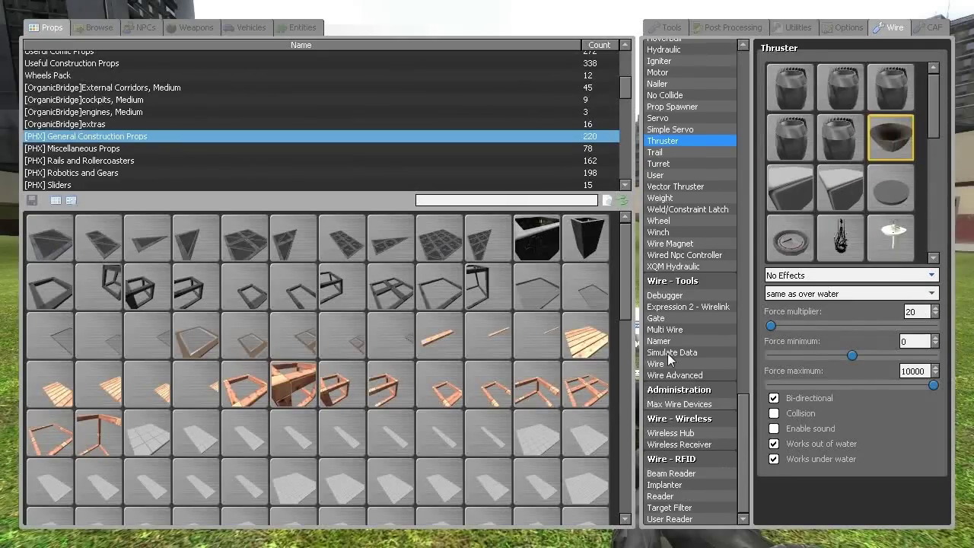
click(675, 375)
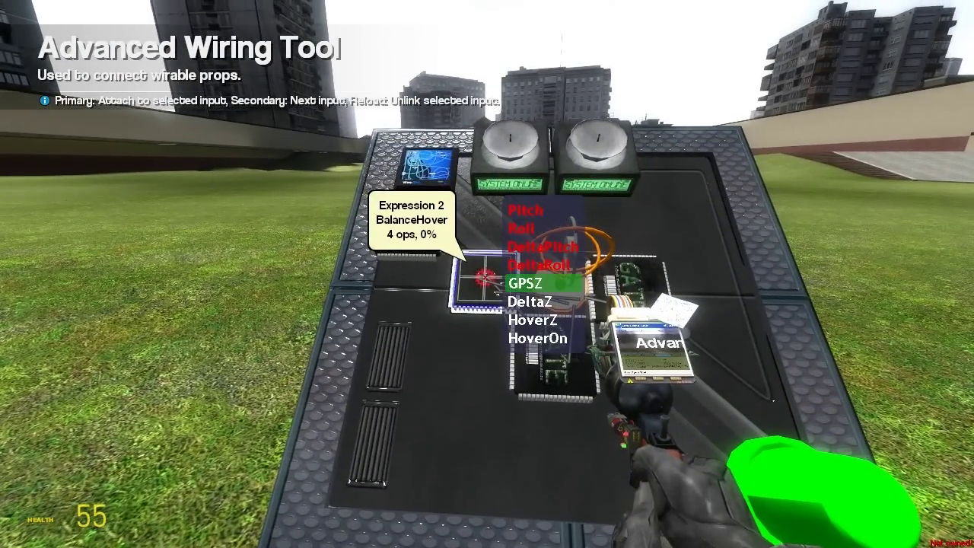
Wire the chip's GPSZ input to the GPS Z output and DeltaZ to the Delta gate.
click(487, 274)
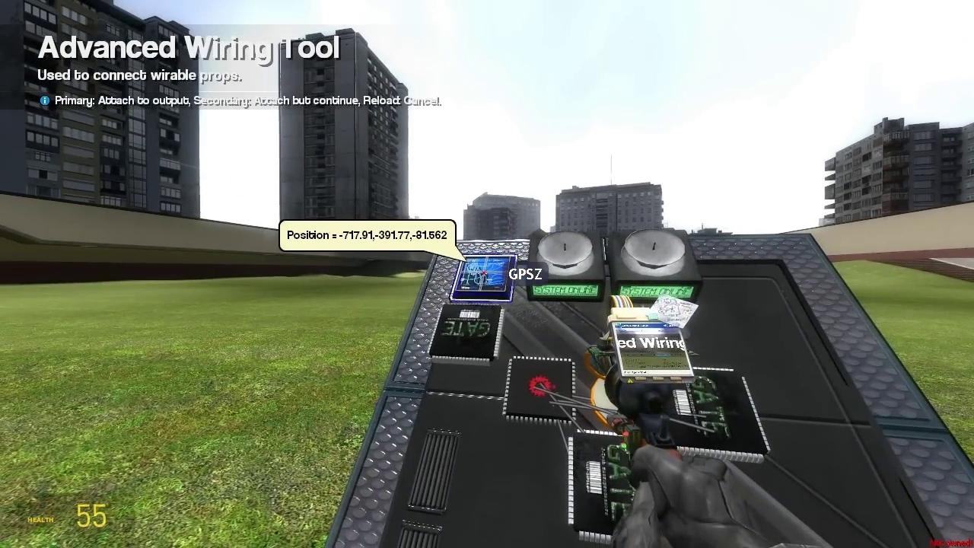
click(487, 274)
click(487, 274)
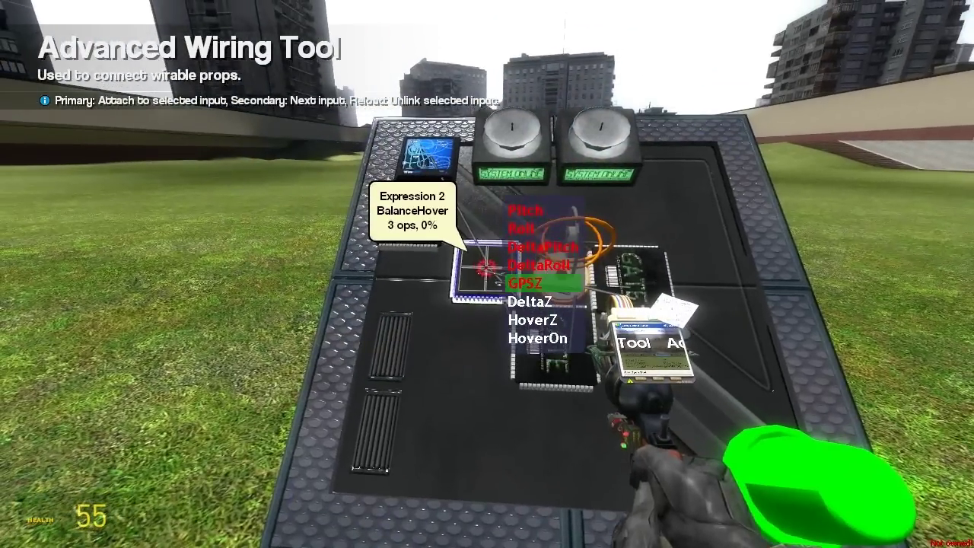
right_click(487, 274)
click(487, 274)
click(487, 274)
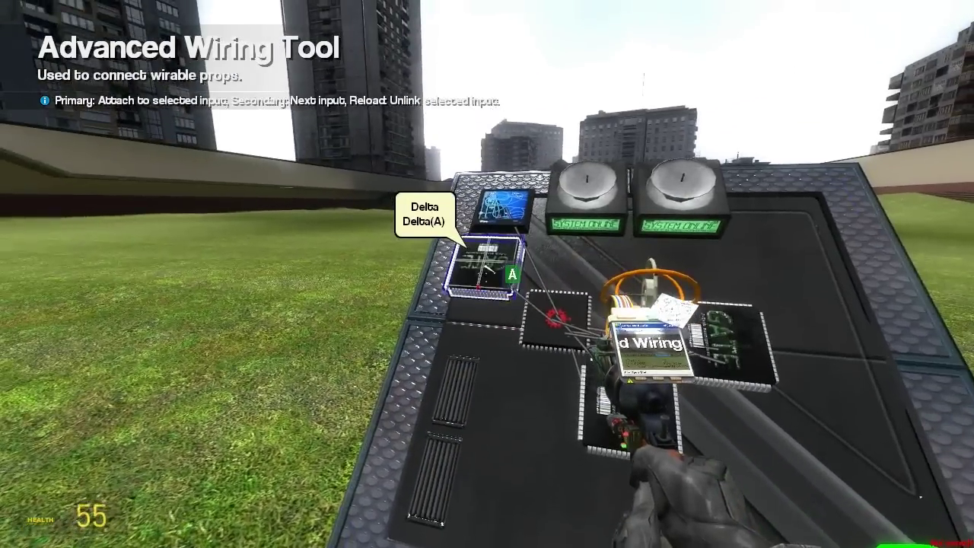
Wire the Delta gate's input to the GPS output.
click(487, 274)
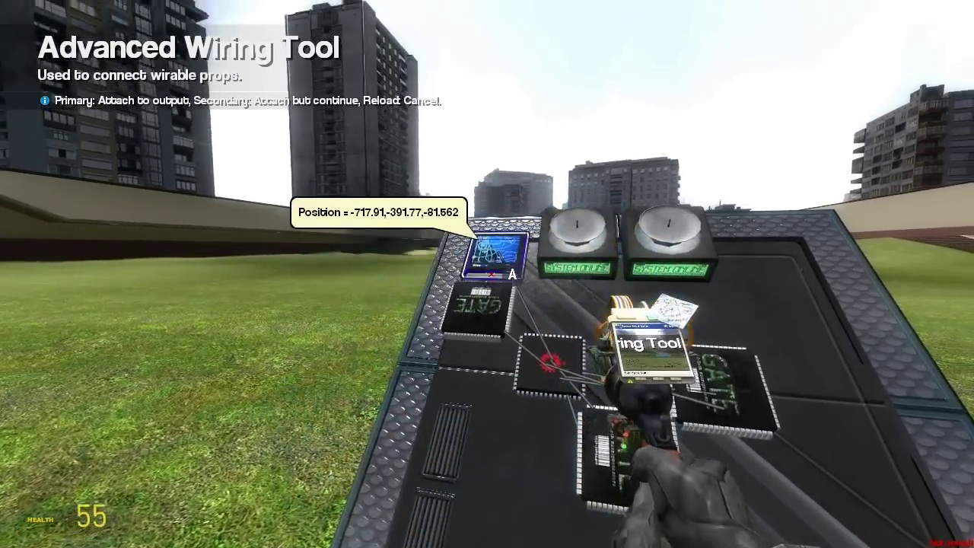
click(487, 274)
right_click(487, 274)
click(487, 274)
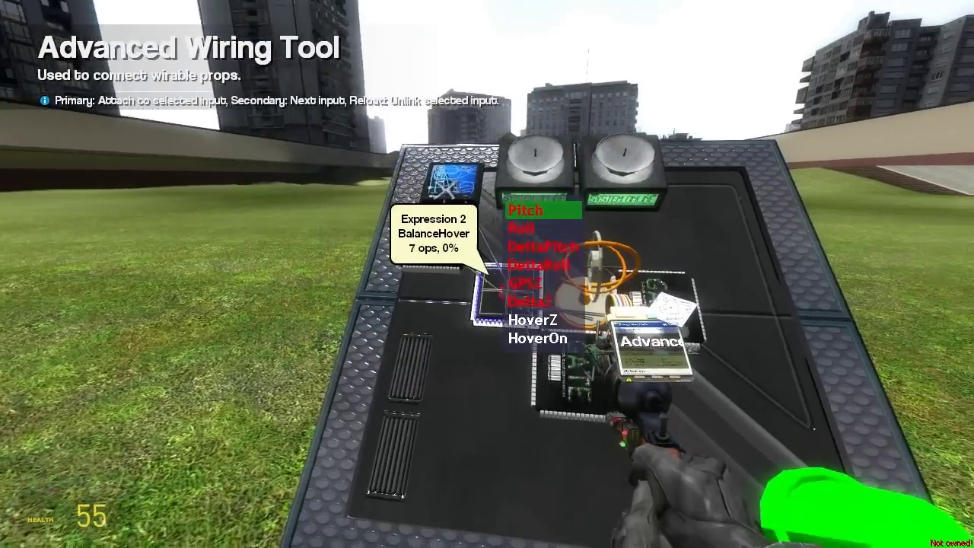
Wire HoverZ to the GPS Recall Z output and HoverOn to the Enter numpad input.
scroll(487, 274, up, 3)
click(487, 274)
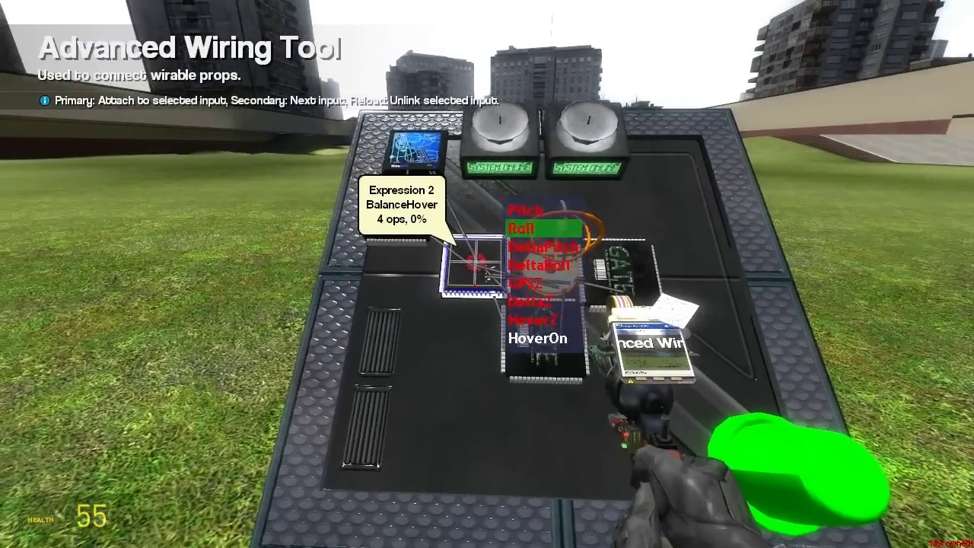
click(487, 274)
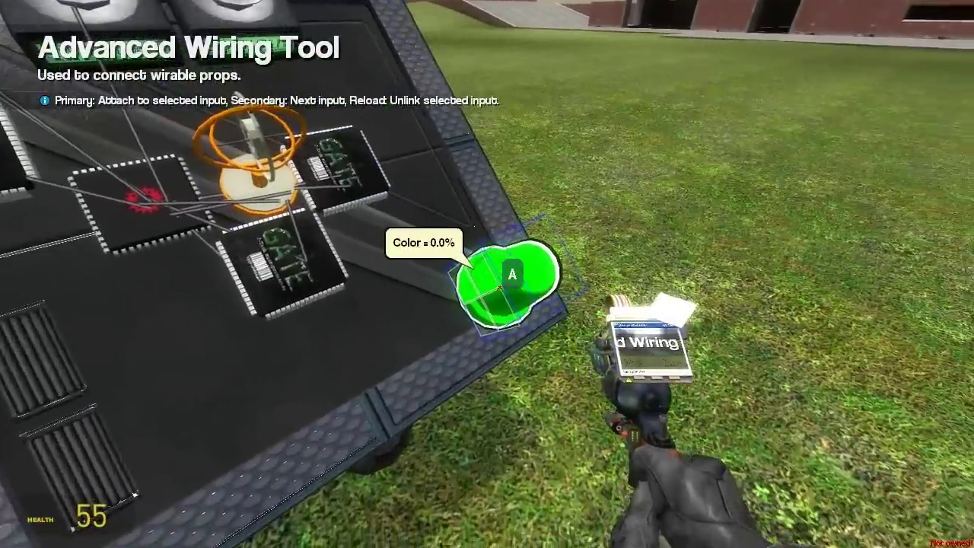
Wire the thruster's input to the BalanceHover chip's ThrustA output.
click(487, 274)
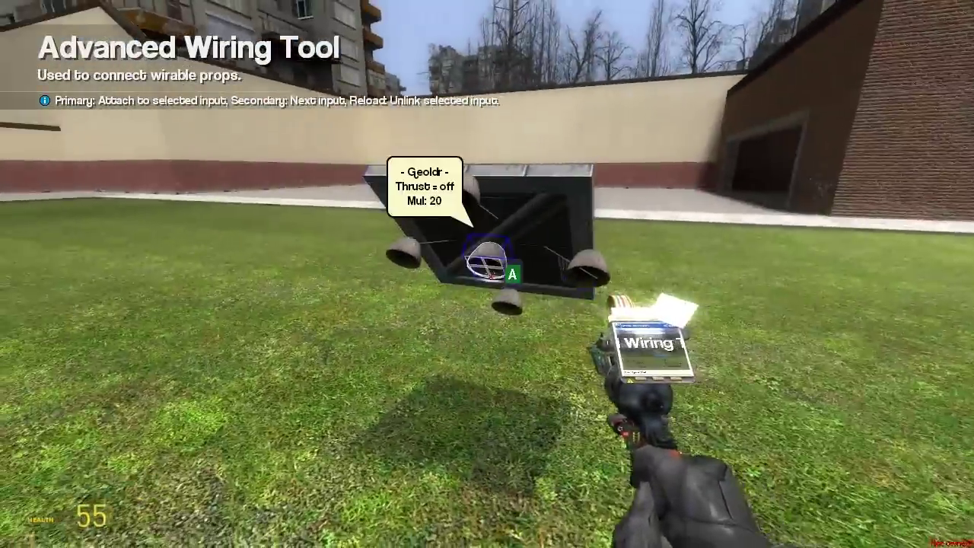
click(487, 274)
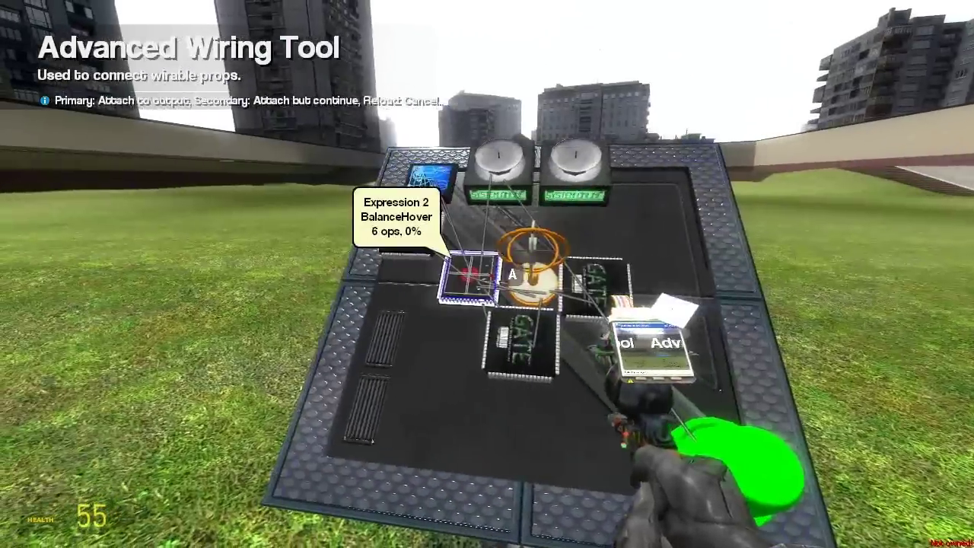
click(487, 274)
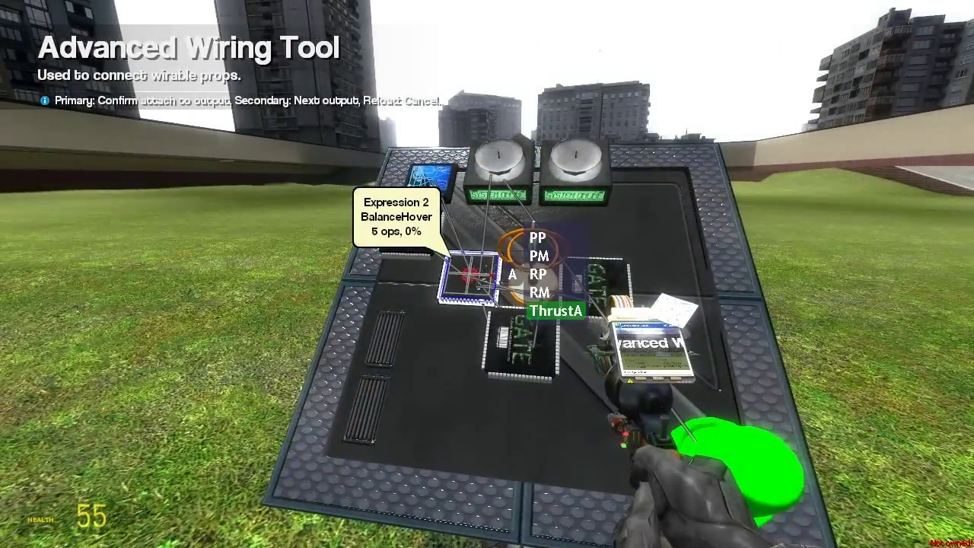
click(487, 274)
Unfreeze the platform, activate the hover to watch it rise, then bring it back down.
key(1)
key(s)
key(r)
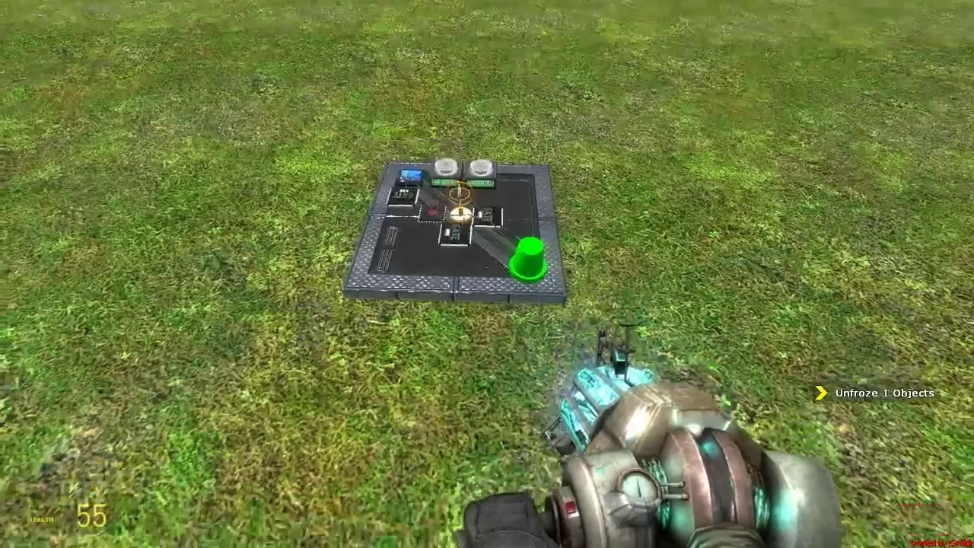
drag(487, 274, 487, 274)
key(w)
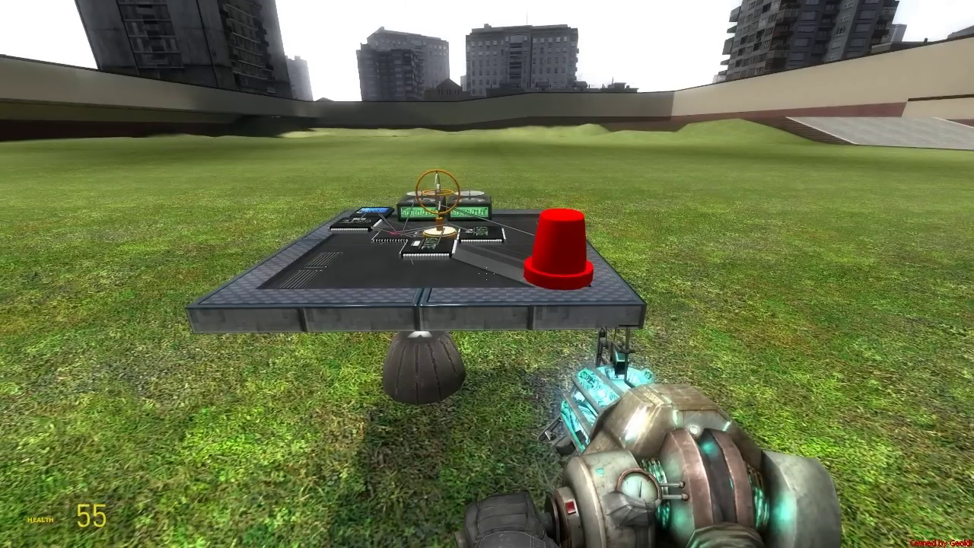
key(r)
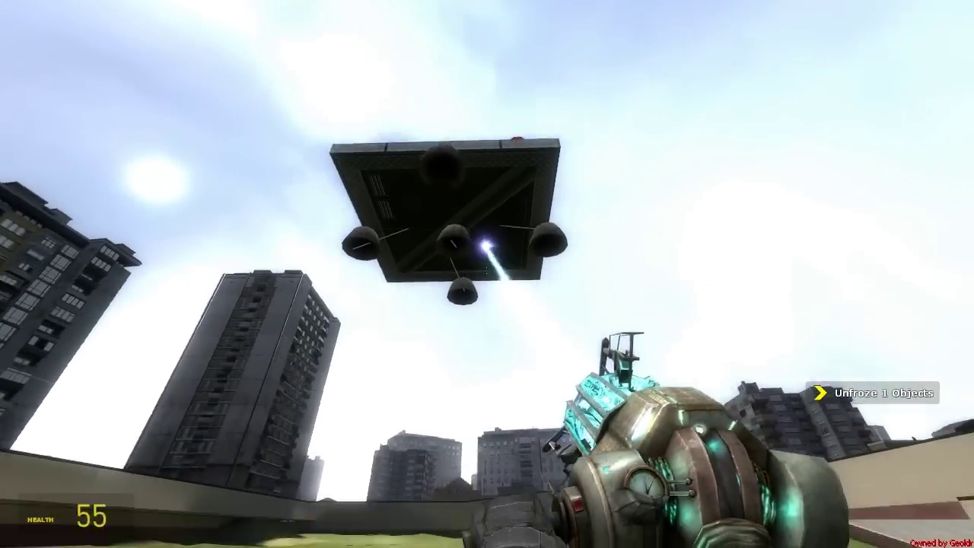
drag(487, 274, 487, 274)
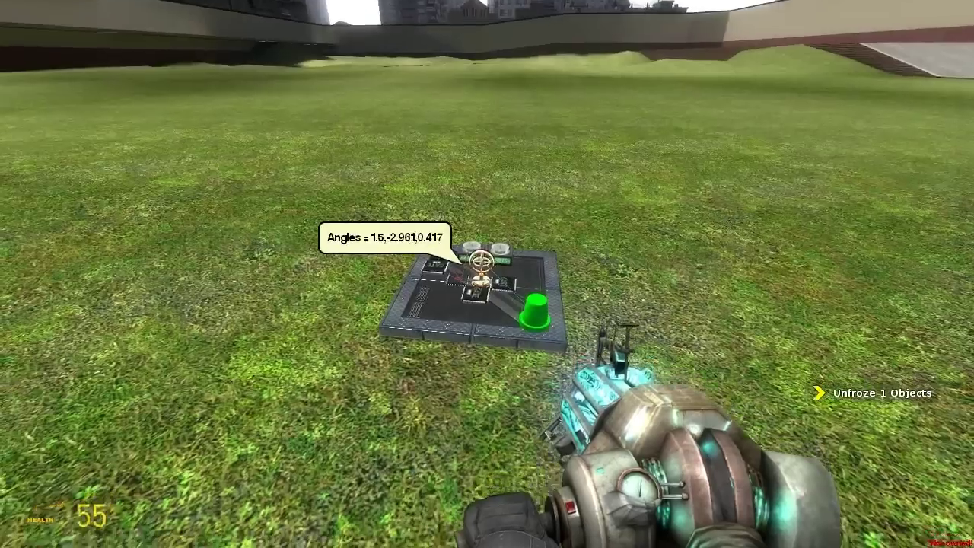
Freeze the platform mid-air, rewire the Store/Save Pos numpad input, and return to the physics gun.
drag(487, 274, 487, 274)
right_click(487, 273)
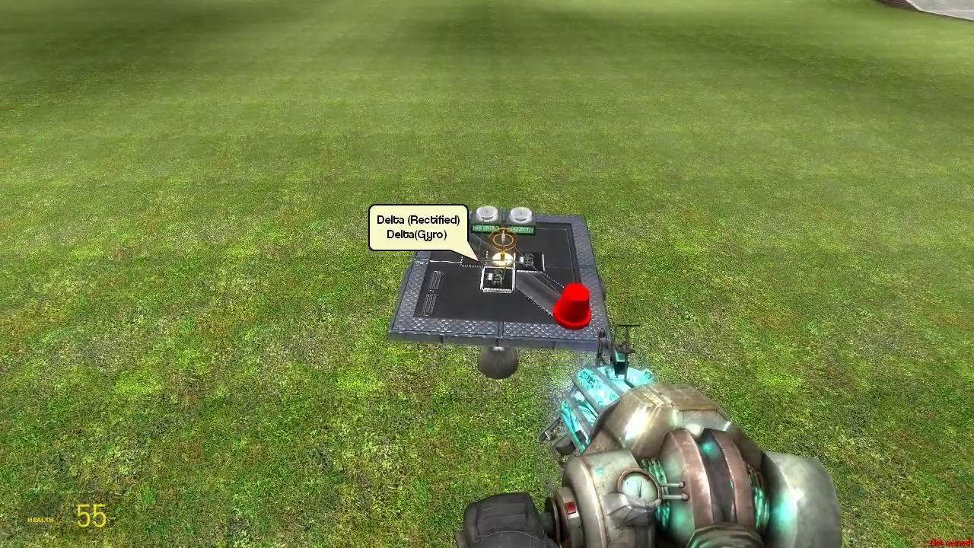
click(487, 274)
key(q)
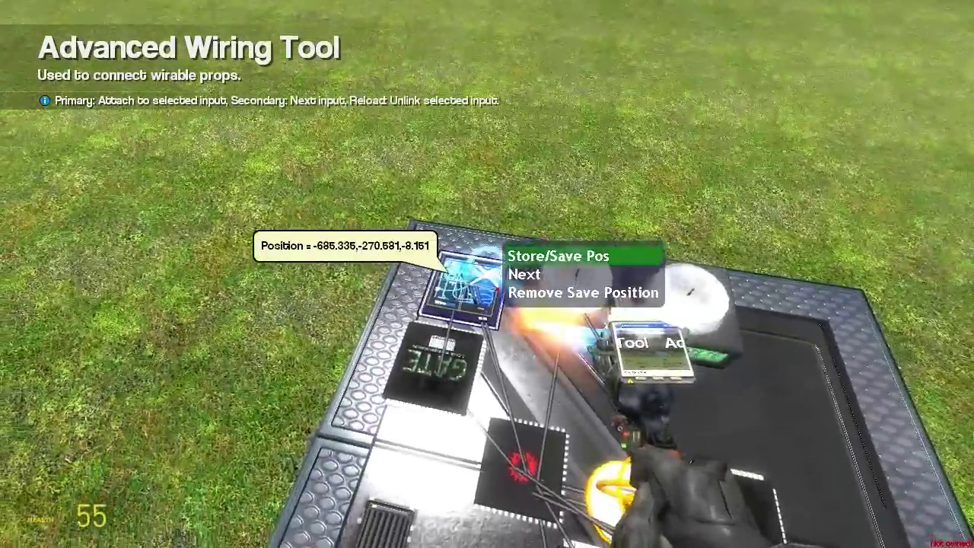
click(487, 274)
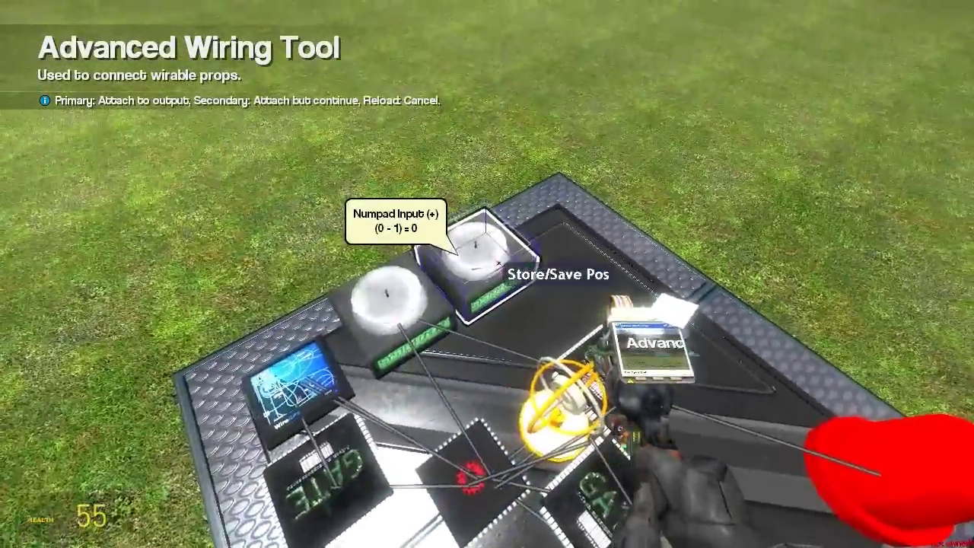
click(487, 274)
key(1)
click(487, 274)
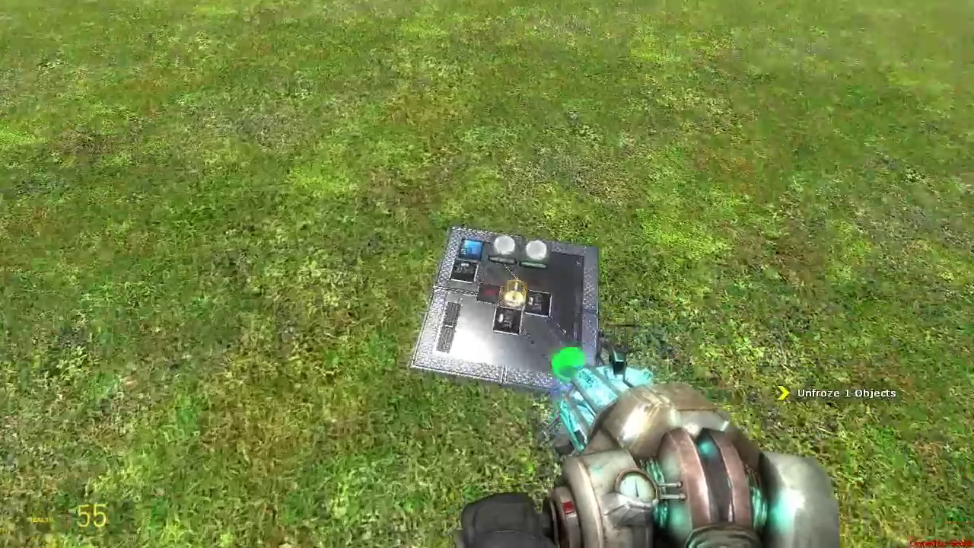
Grab and unfreeze the platform twice so it hovers up to rooftop height.
drag(487, 274, 472, 280)
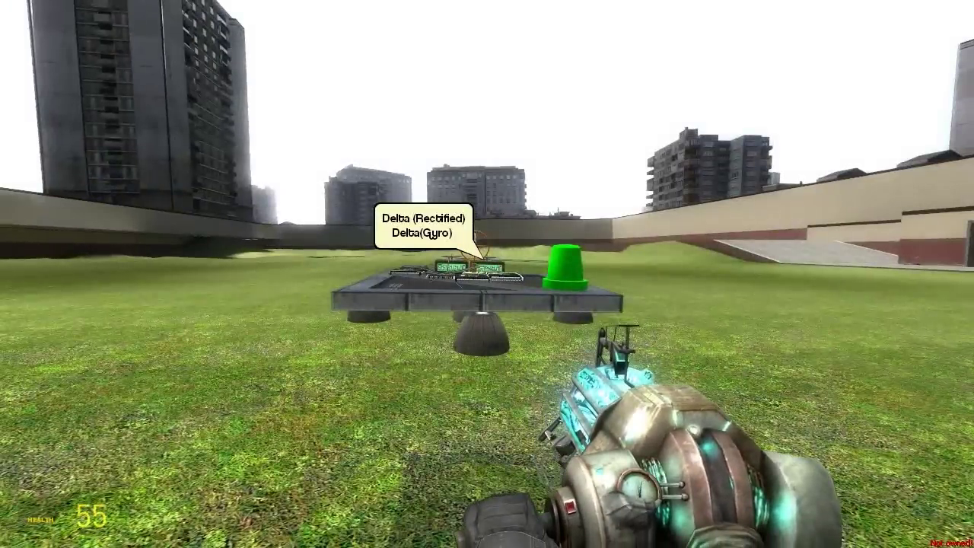
key(r)
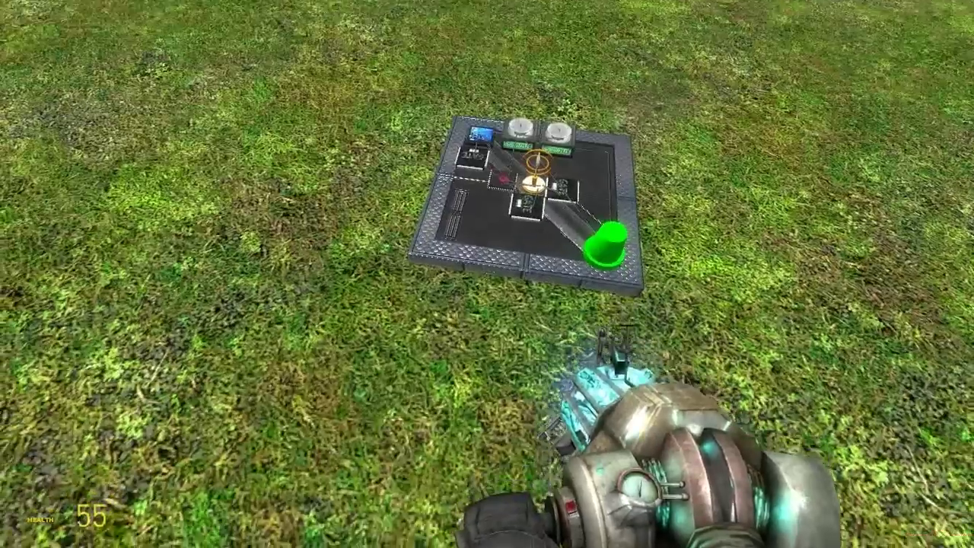
drag(487, 274, 487, 274)
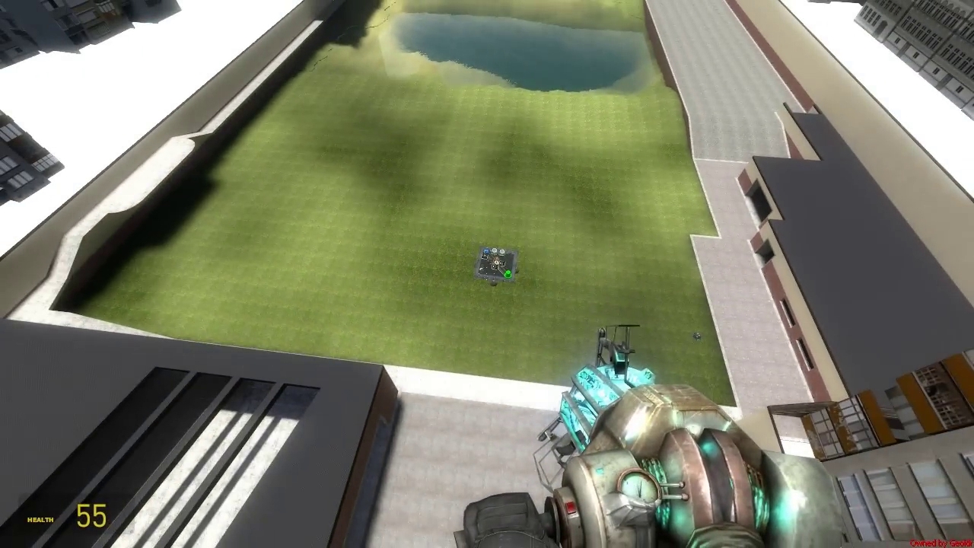
key(r)
drag(487, 274, 487, 274)
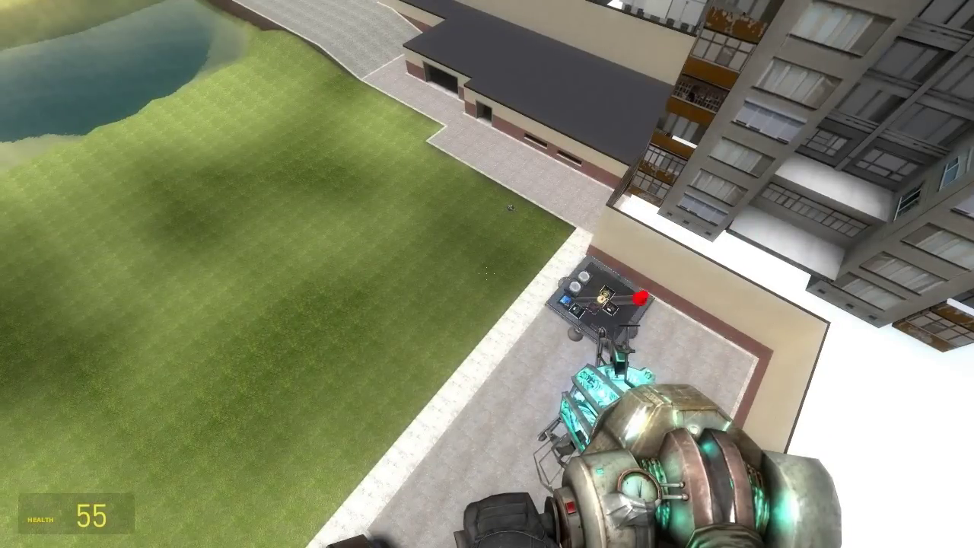